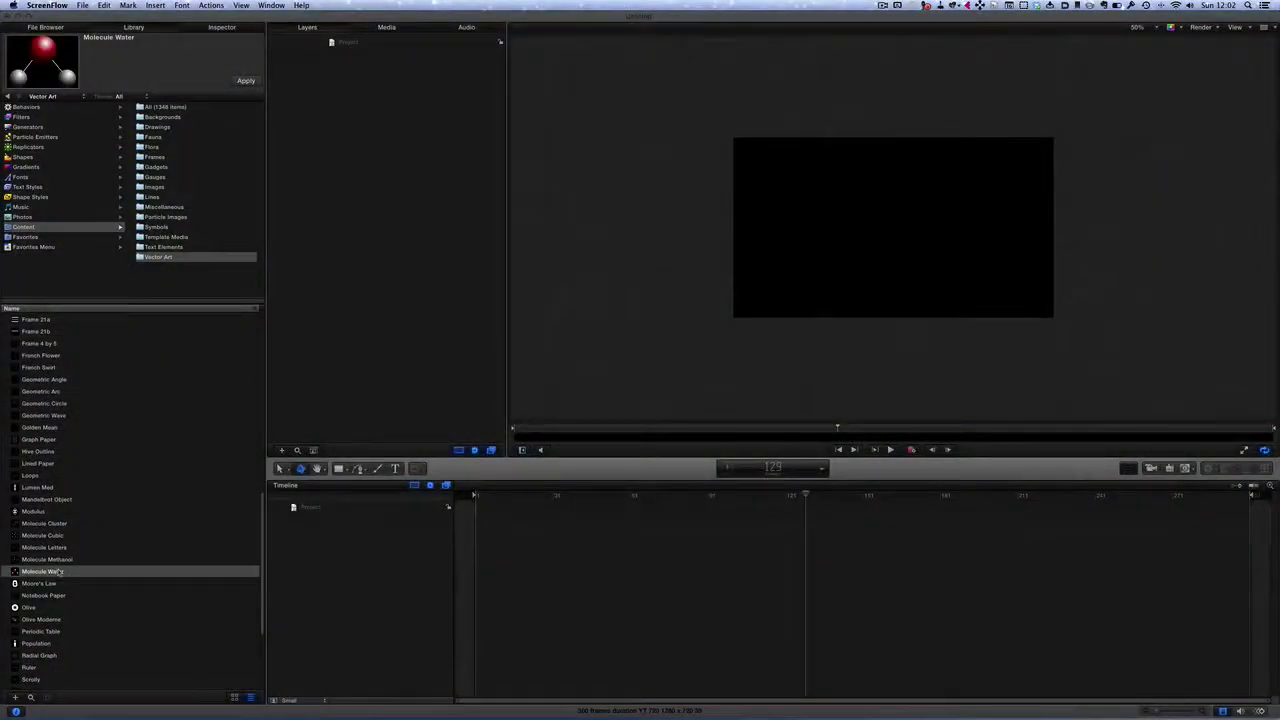
# Step: Add Molecule Water and Accordion.png from the Library, start the accordion's group at frame 1, and select the molecule's group
pyautogui.moveTo(100, 571); pyautogui.dragTo(380, 195)
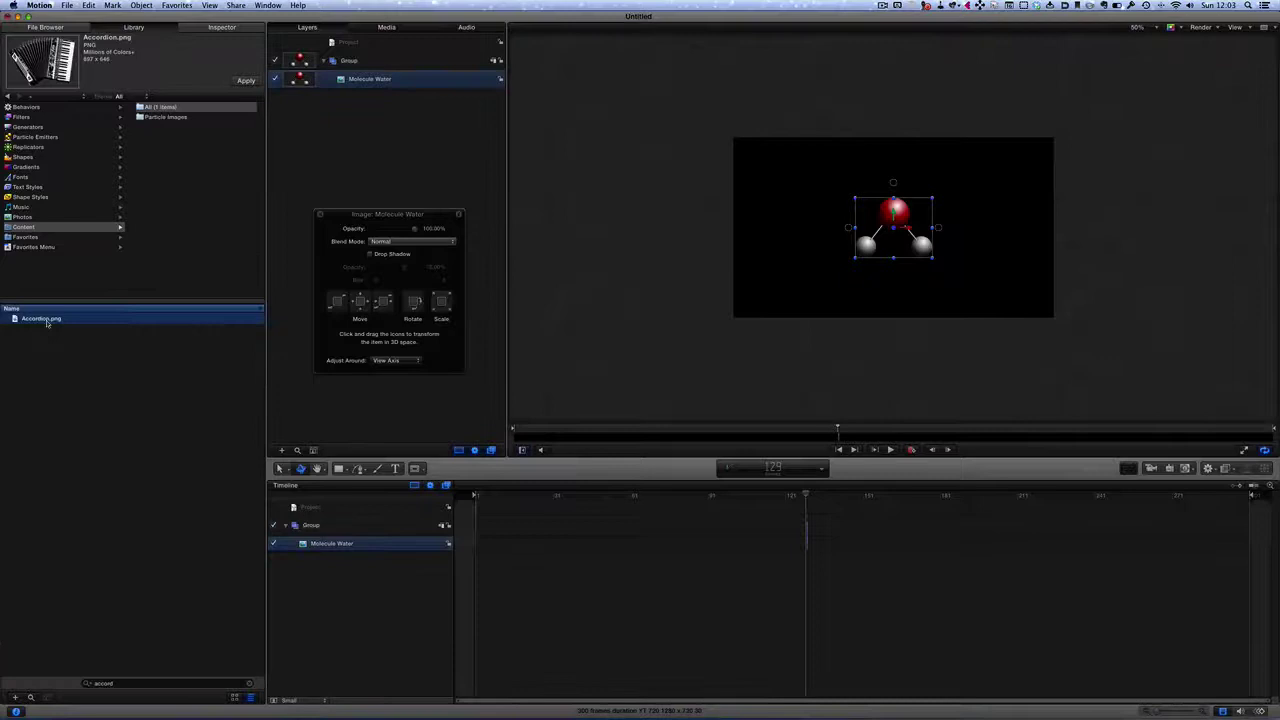
pyautogui.moveTo(119, 326); pyautogui.dragTo(409, 157)
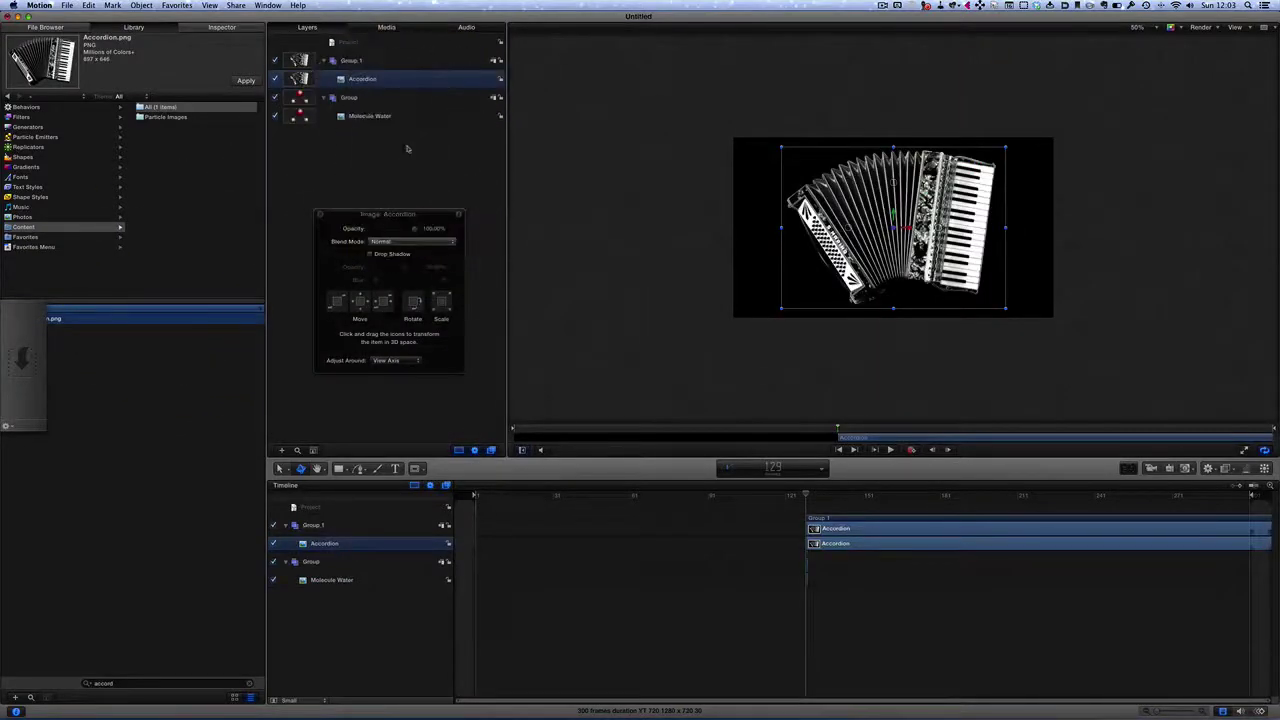
pyautogui.moveTo(860, 520); pyautogui.dragTo(531, 537)
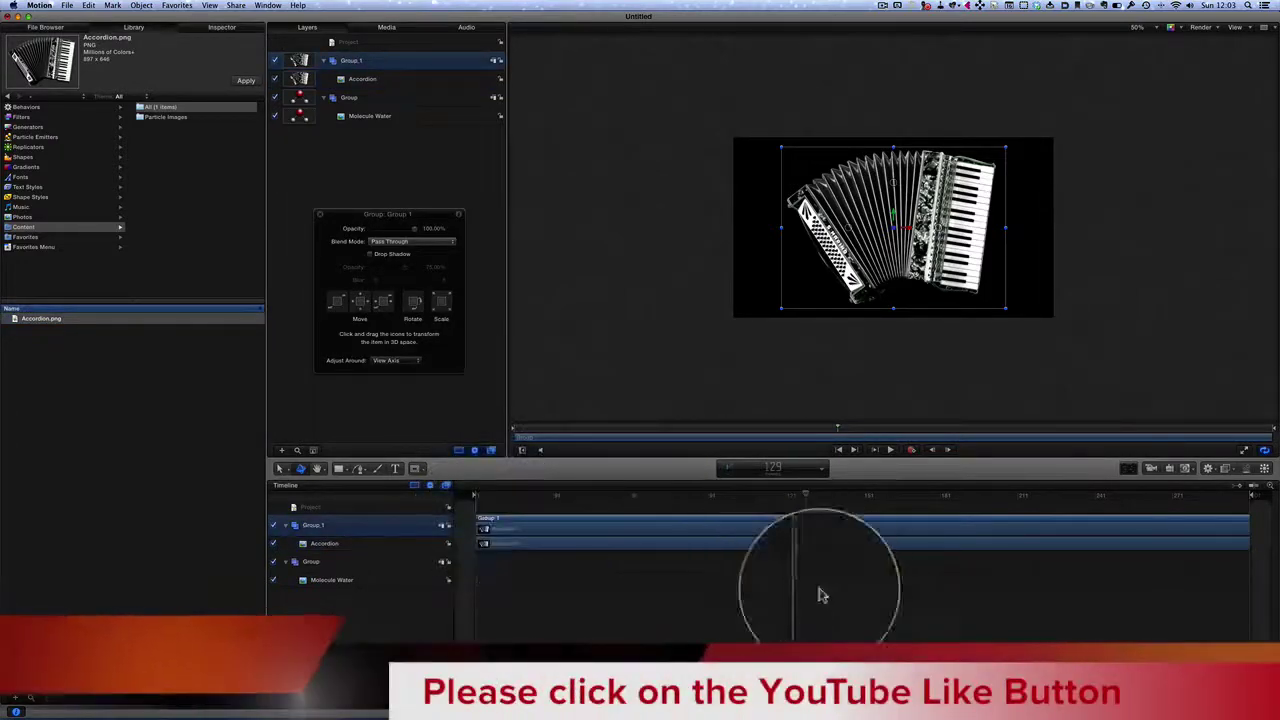
pyautogui.click(820, 562)
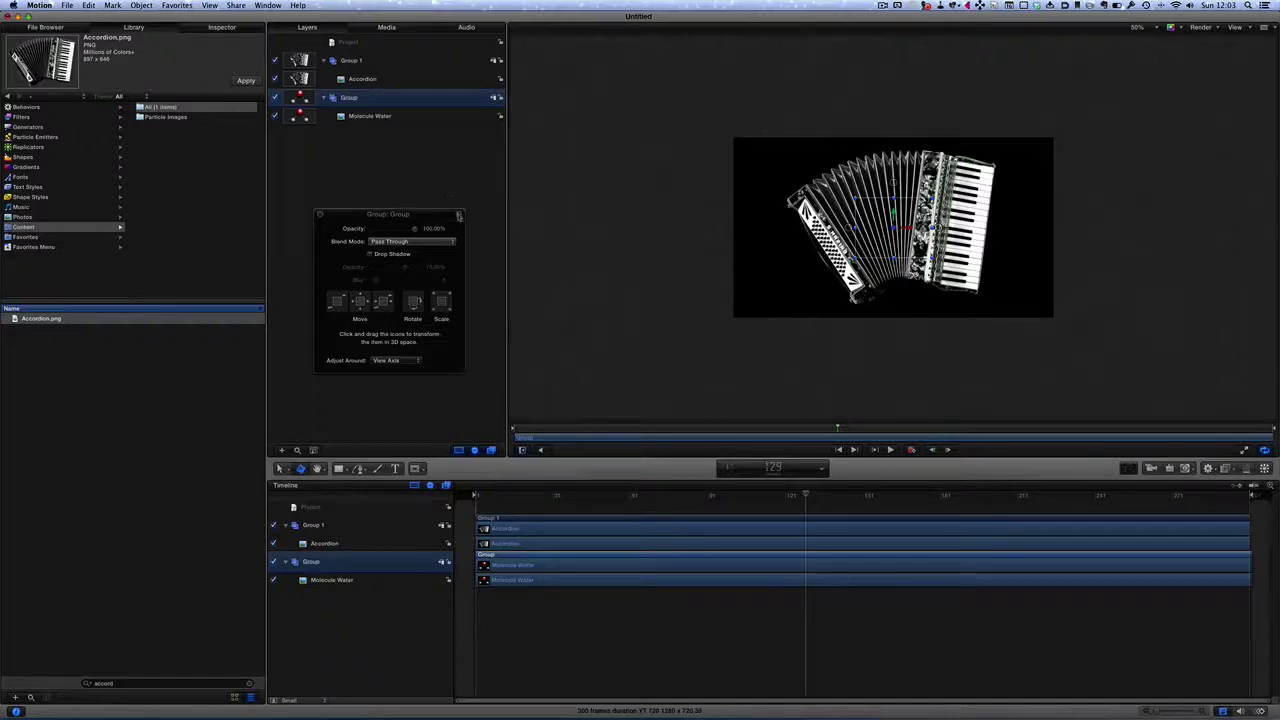
# Step: Add a camera, switch the groups to 3D, and push the Accordion back in depth behind the molecule
pyautogui.click(1151, 468)
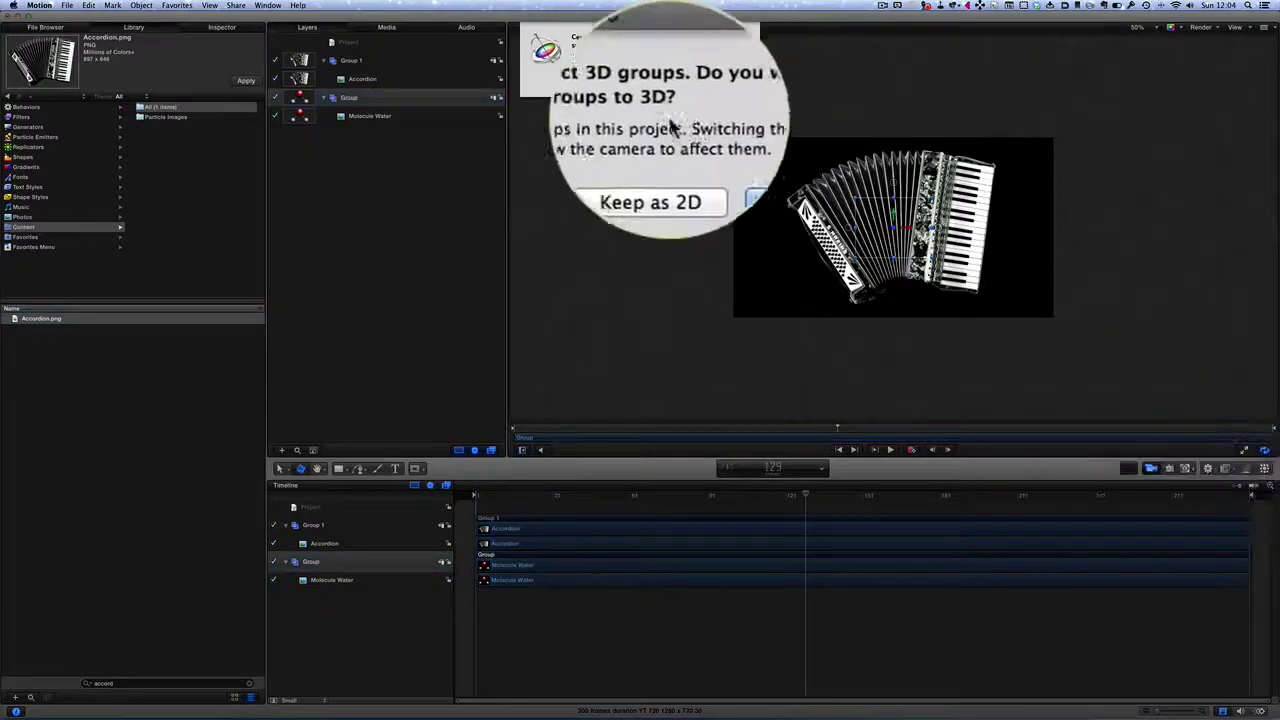
pyautogui.click(729, 124)
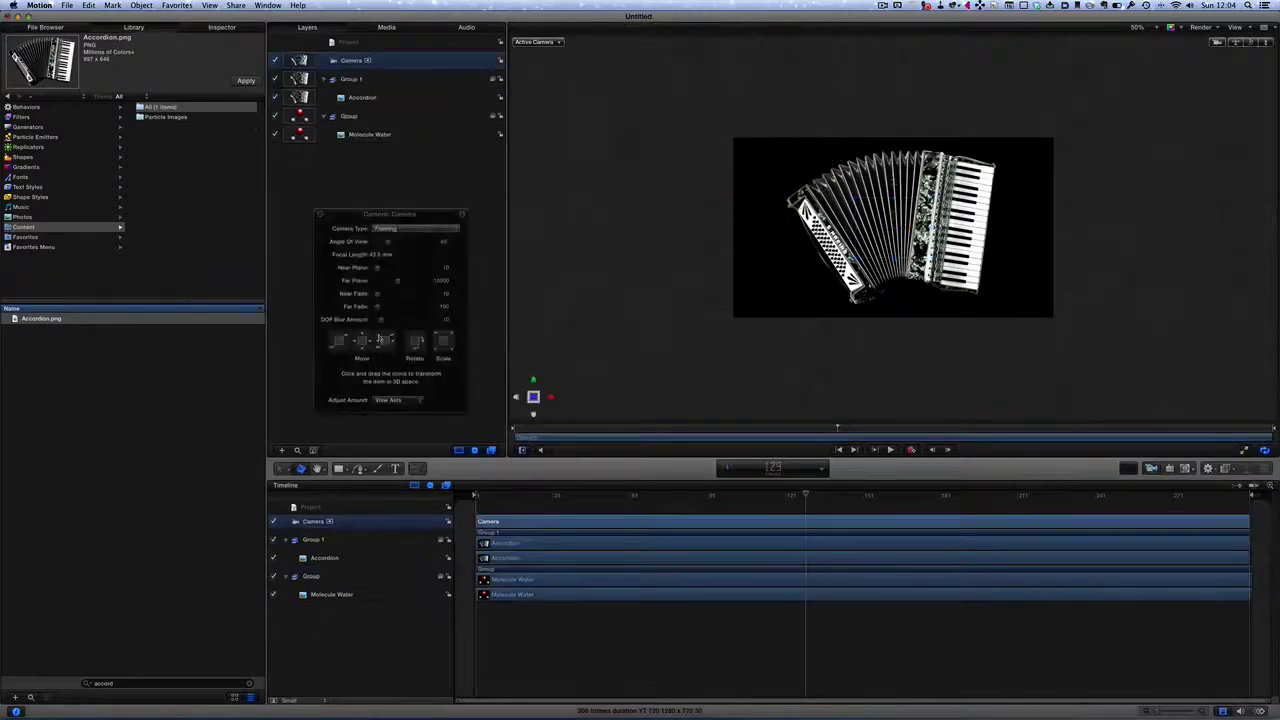
pyautogui.click(390, 97)
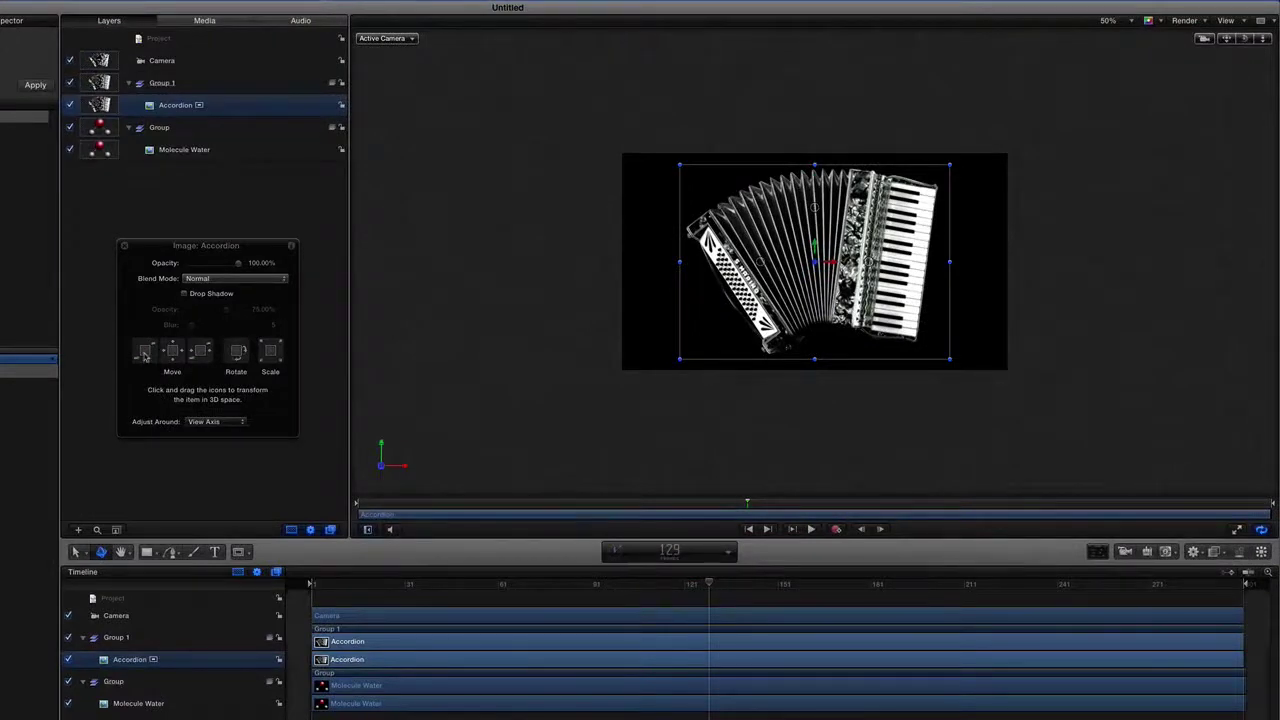
pyautogui.moveTo(145, 357); pyautogui.dragTo(800, 15)
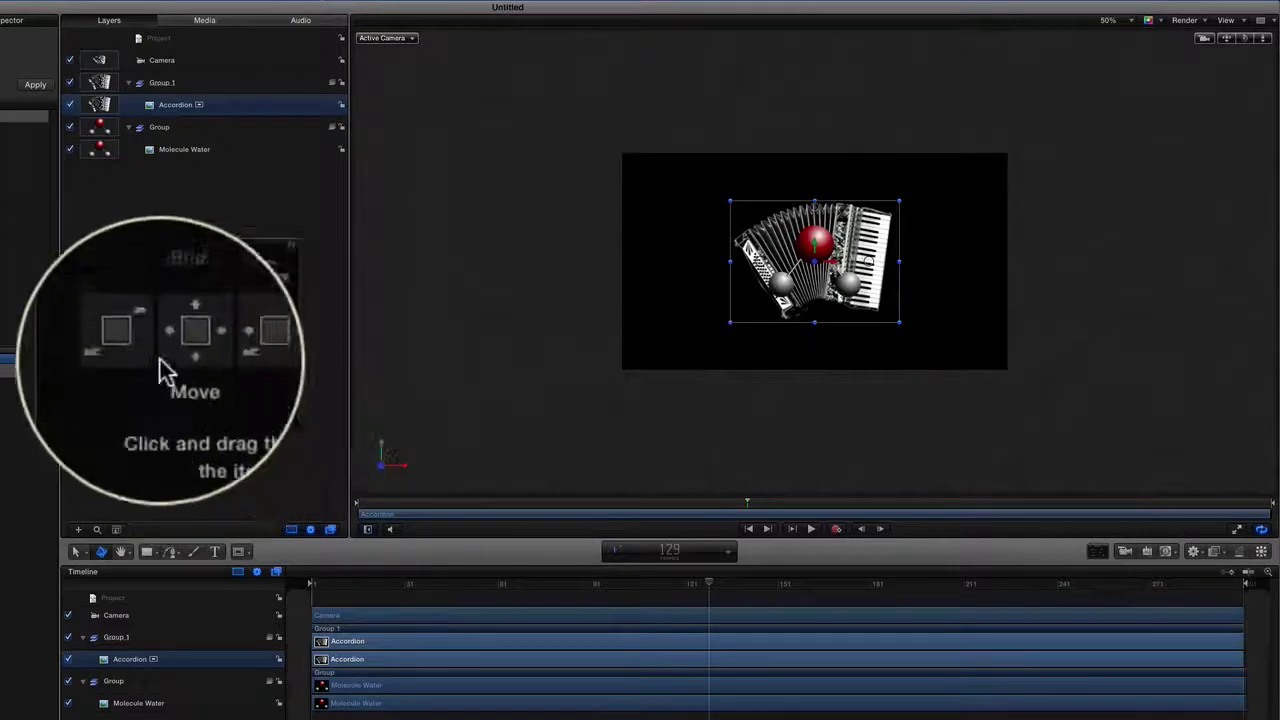
pyautogui.moveTo(145, 357); pyautogui.dragTo(450, 68)
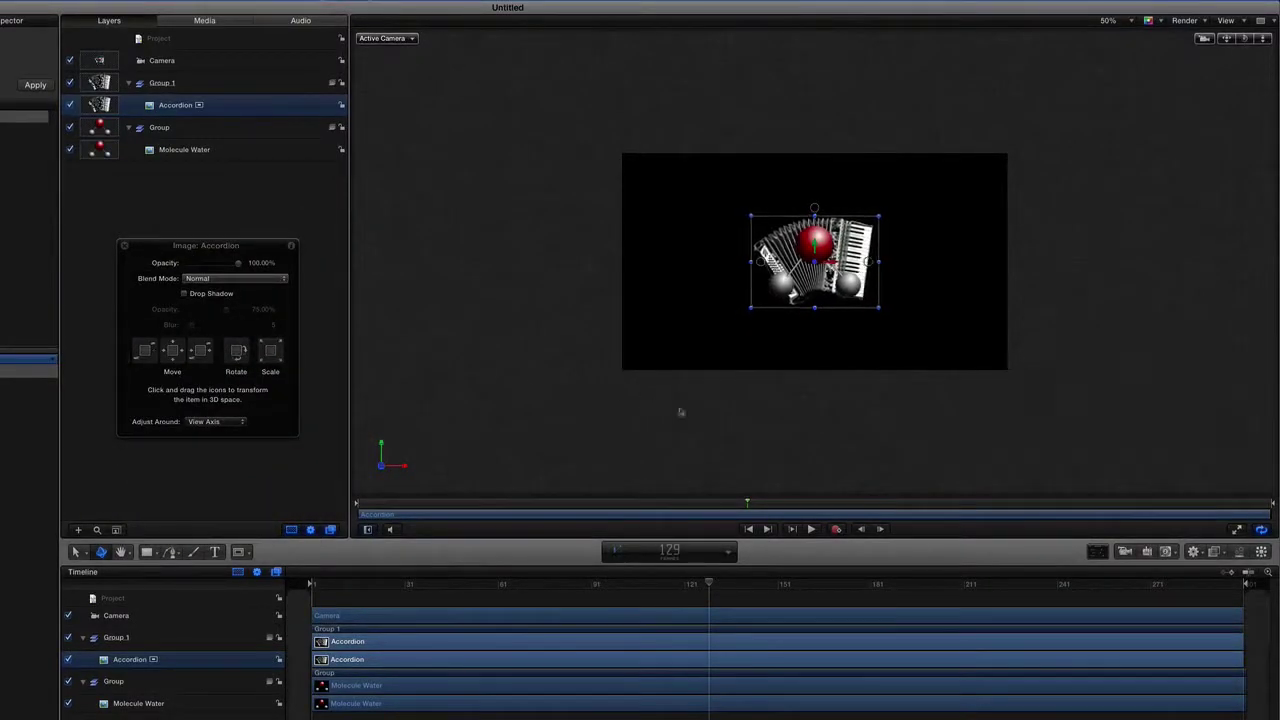
# Step: From the Top view, move Molecule Water up above the accordion and rotate it in 3D
pyautogui.click(382, 450)
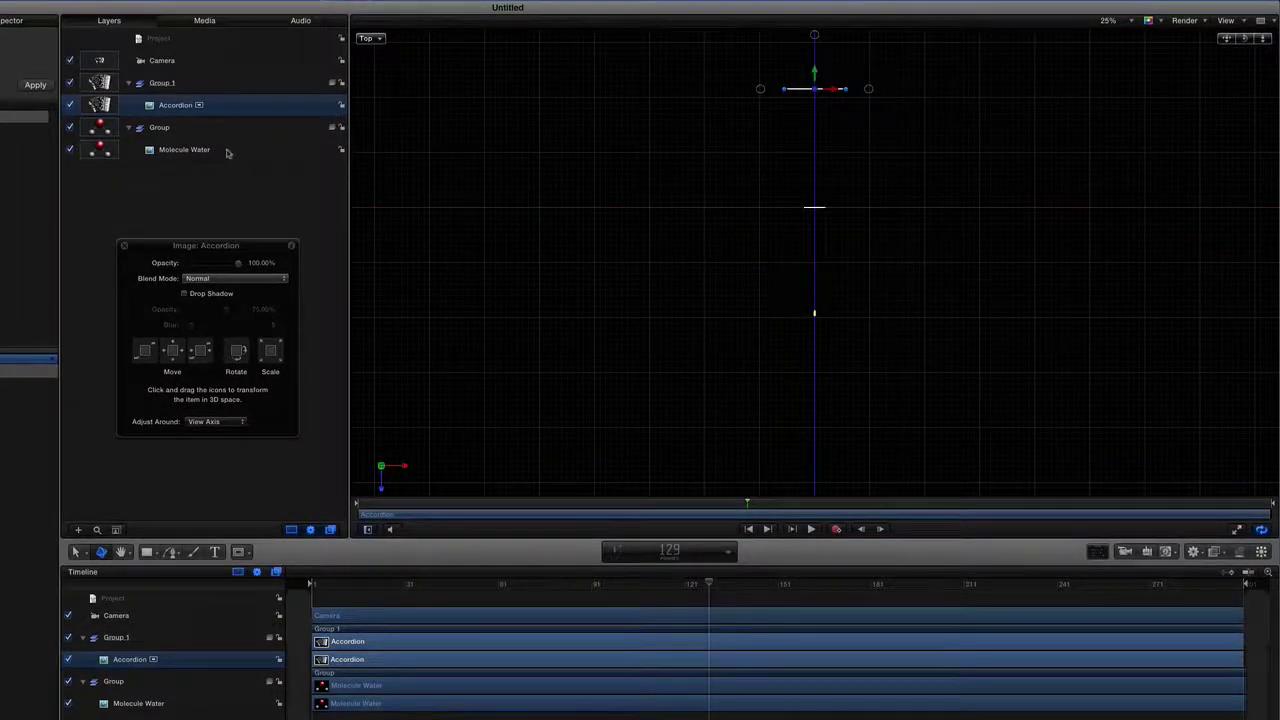
pyautogui.click(228, 150)
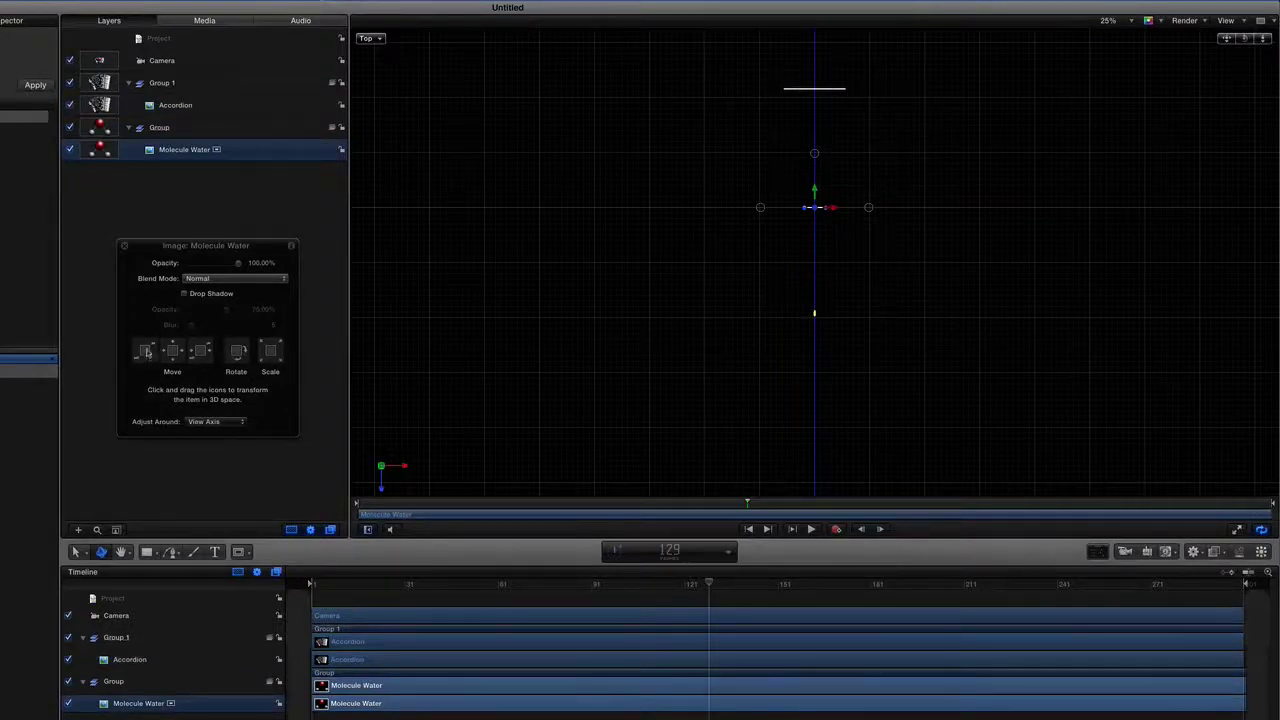
pyautogui.moveTo(145, 350)
pyautogui.mouseDown()
pyautogui.moveTo(131, 394)
pyautogui.moveTo(149, 370)
pyautogui.mouseUp()
pyautogui.moveTo(68, 384); pyautogui.dragTo(175, 351)
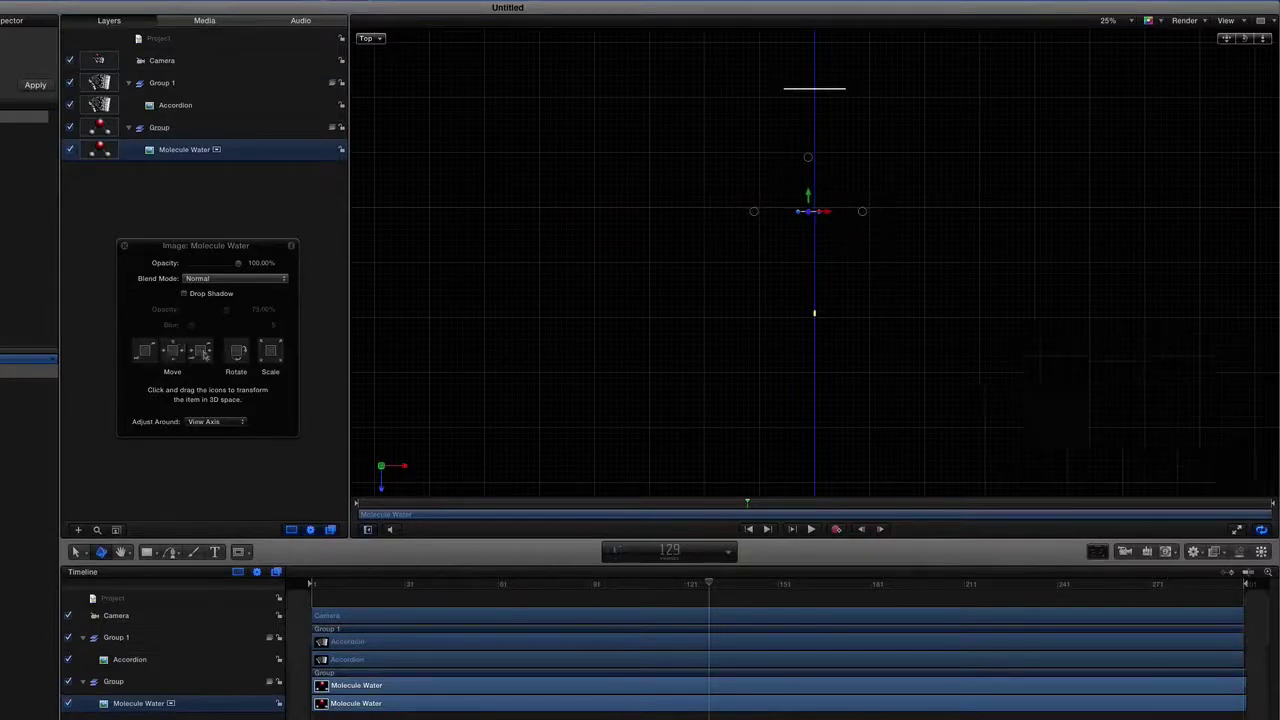
pyautogui.moveTo(205, 355); pyautogui.dragTo(192, 354)
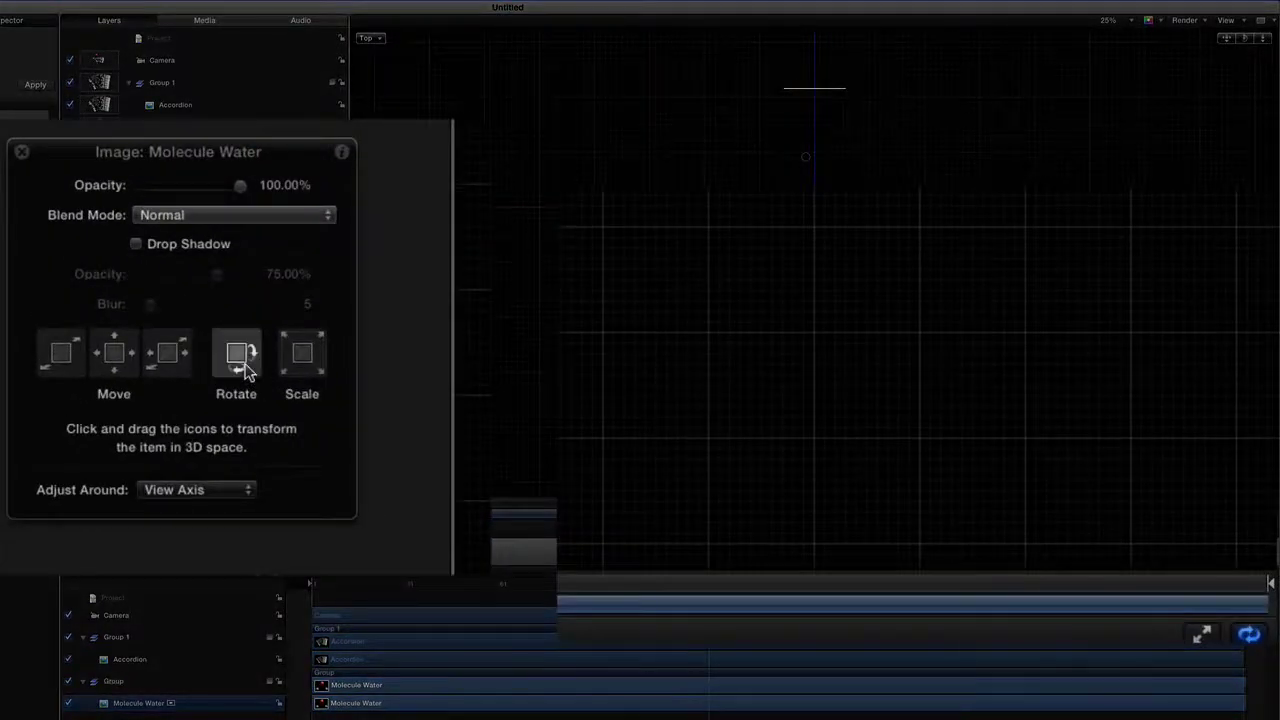
pyautogui.moveTo(247, 370)
pyautogui.mouseDown()
pyautogui.moveTo(277, 400)
pyautogui.moveTo(260, 385)
pyautogui.mouseUp()
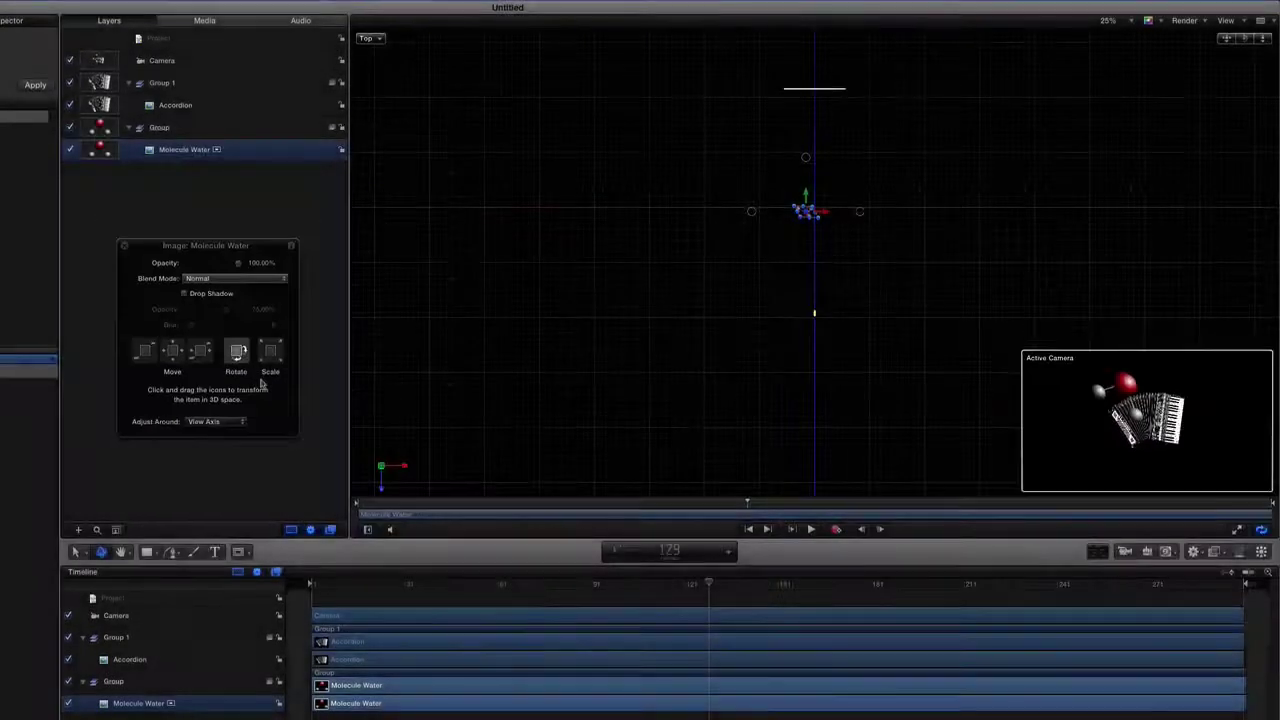
# Step: In Active Camera view at frame 61, frame the camera on the molecule's group with Frame Object
pyautogui.click(368, 38)
pyautogui.click(437, 46)
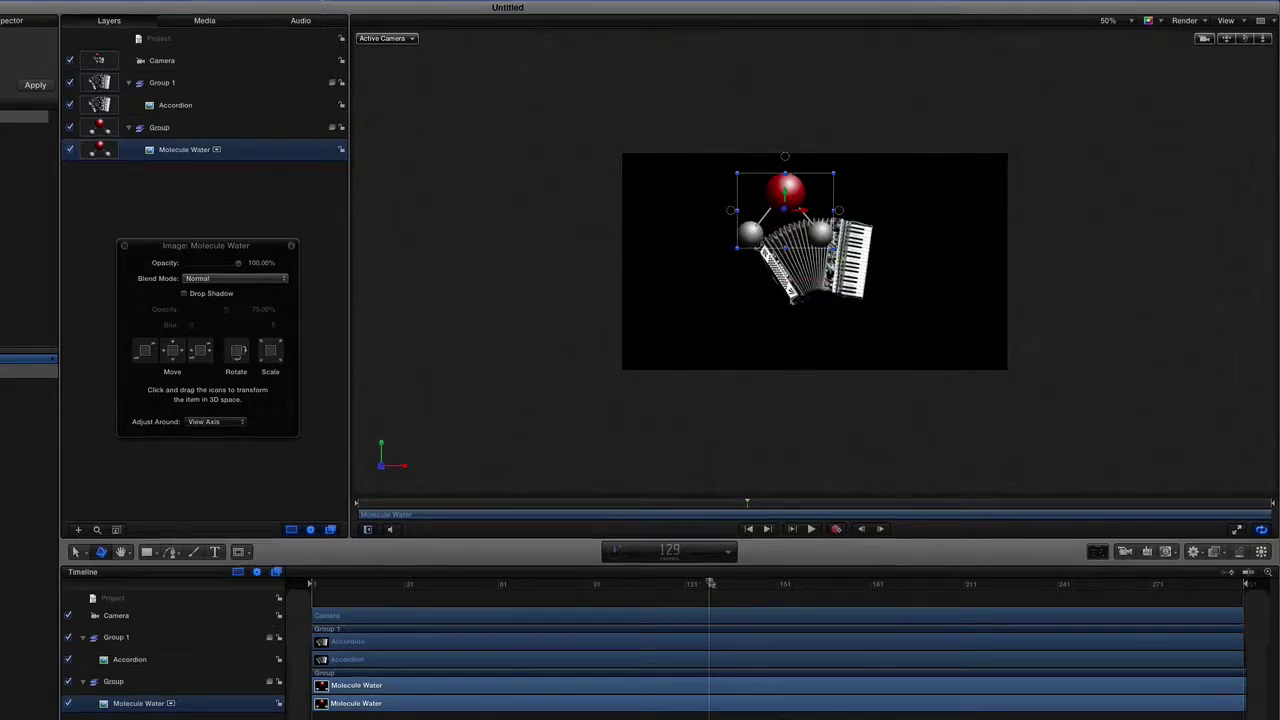
pyautogui.moveTo(712, 584); pyautogui.dragTo(307, 598)
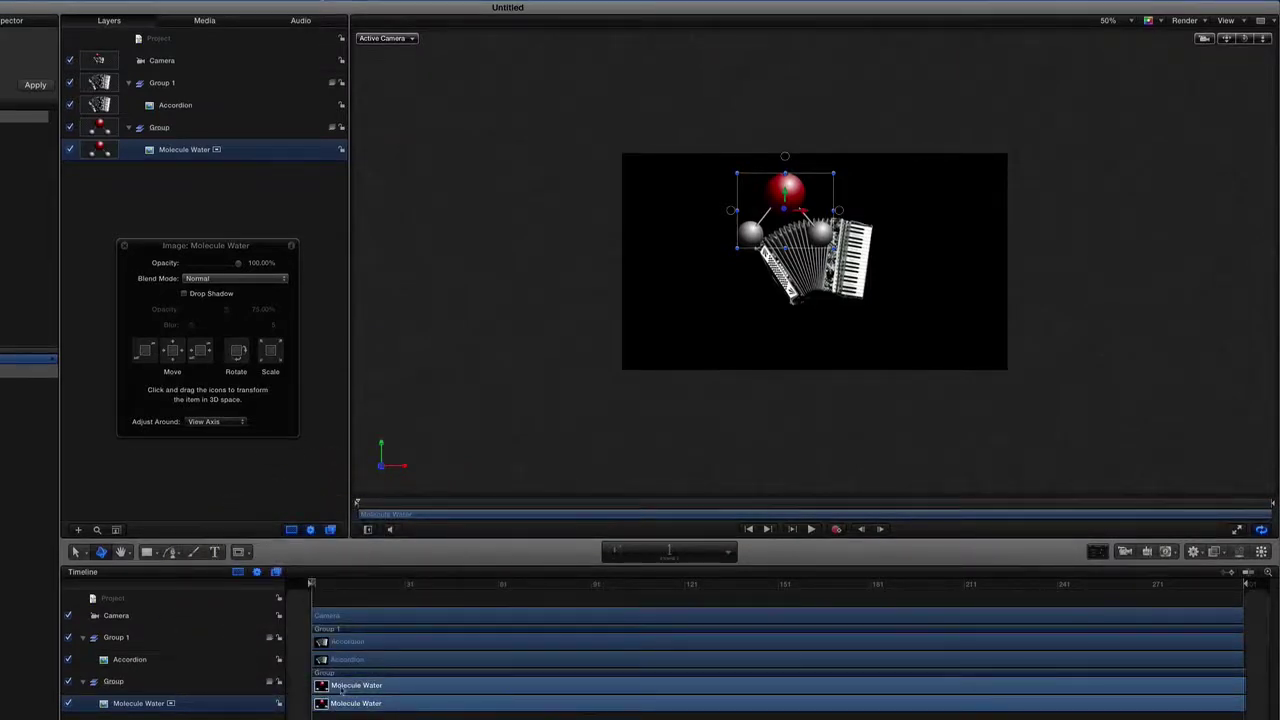
pyautogui.click(337, 677)
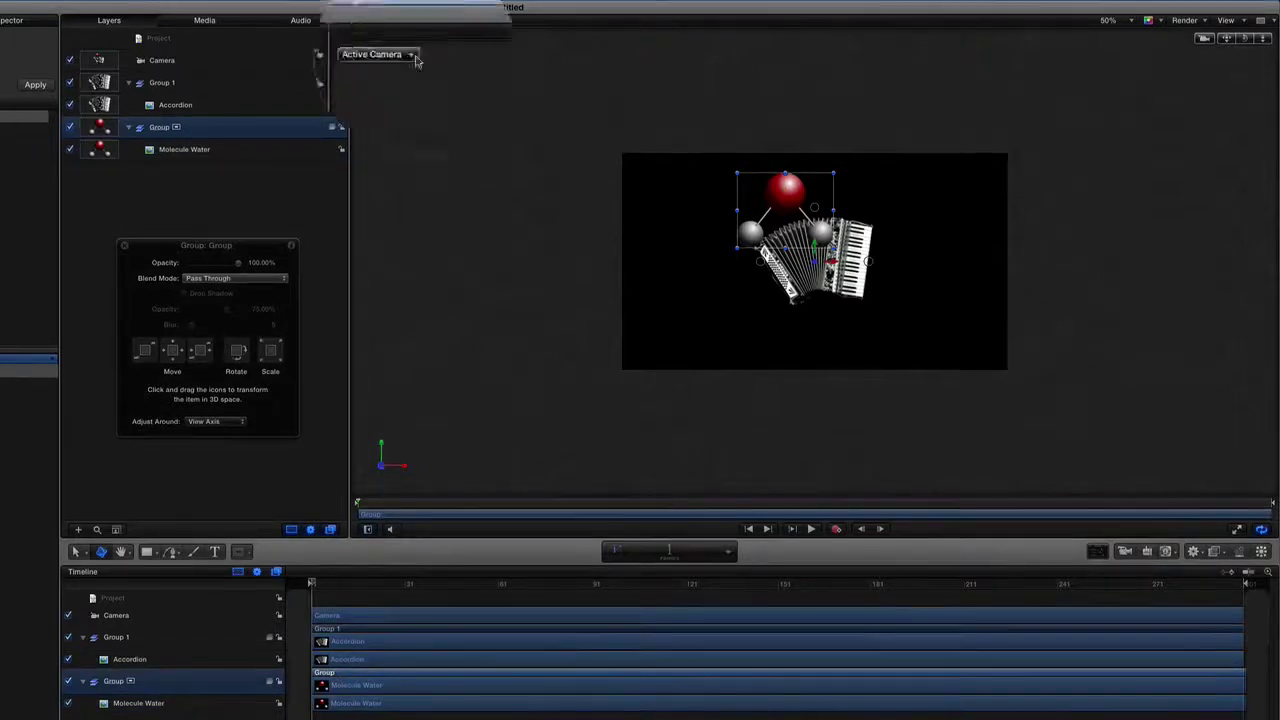
pyautogui.click(410, 39)
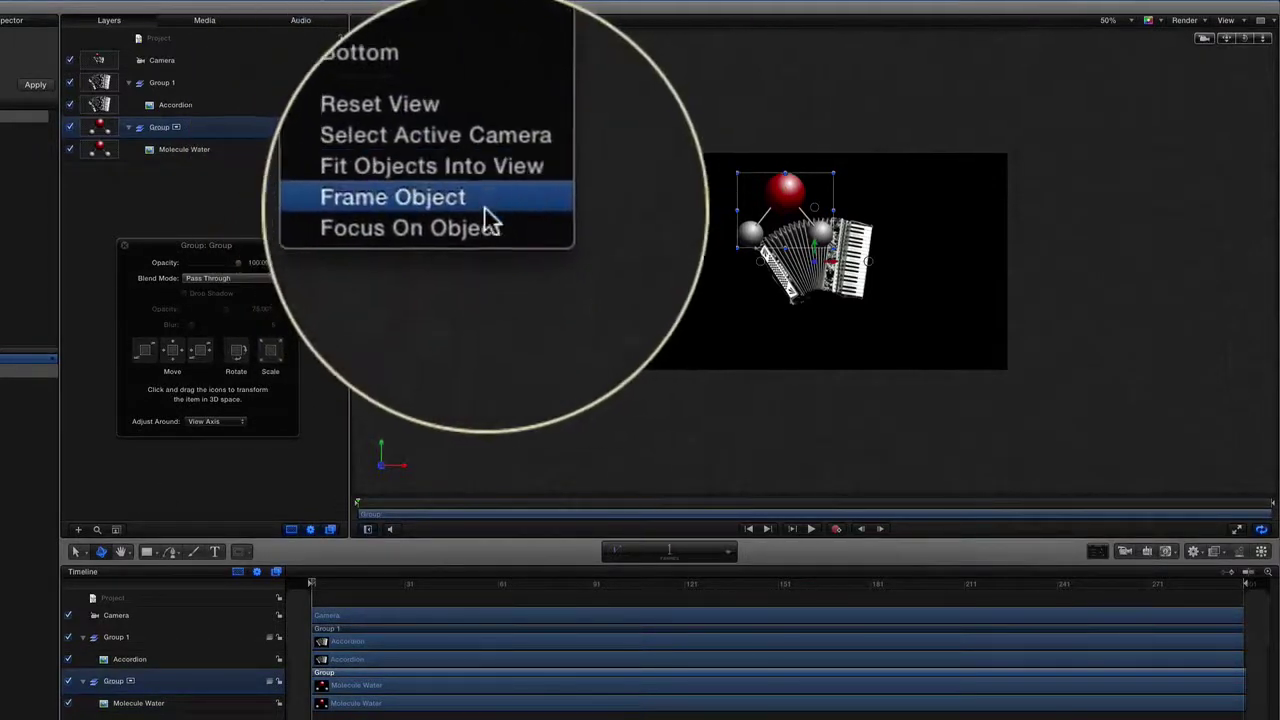
pyautogui.click(455, 188)
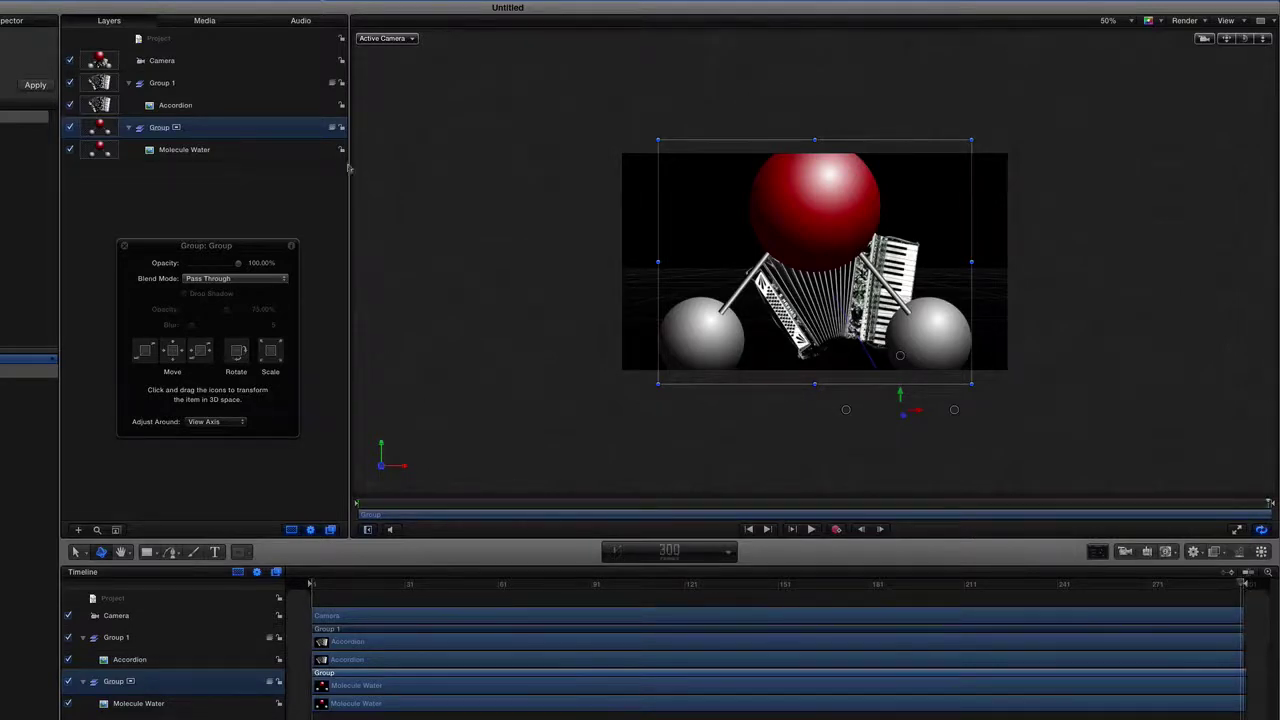
# Step: Frame the camera on the Accordion layer with Frame Object, then turn off keyframe recording
pyautogui.click(221, 108)
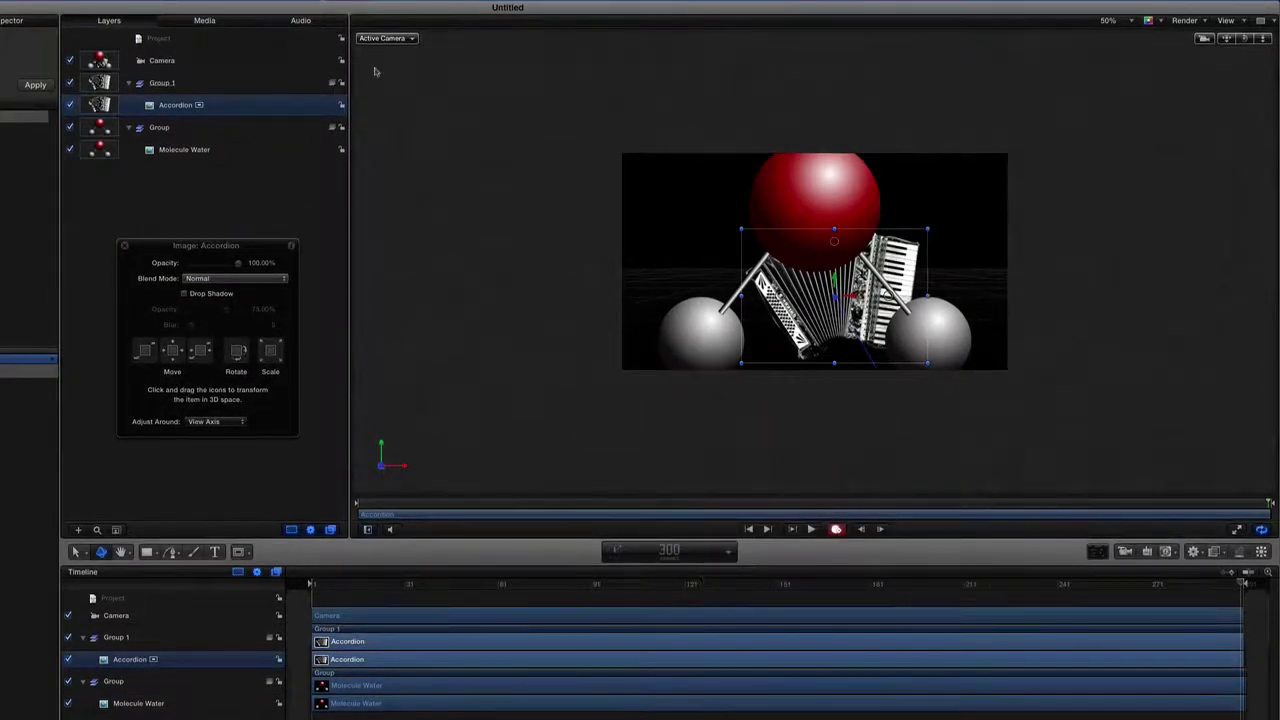
pyautogui.click(406, 40)
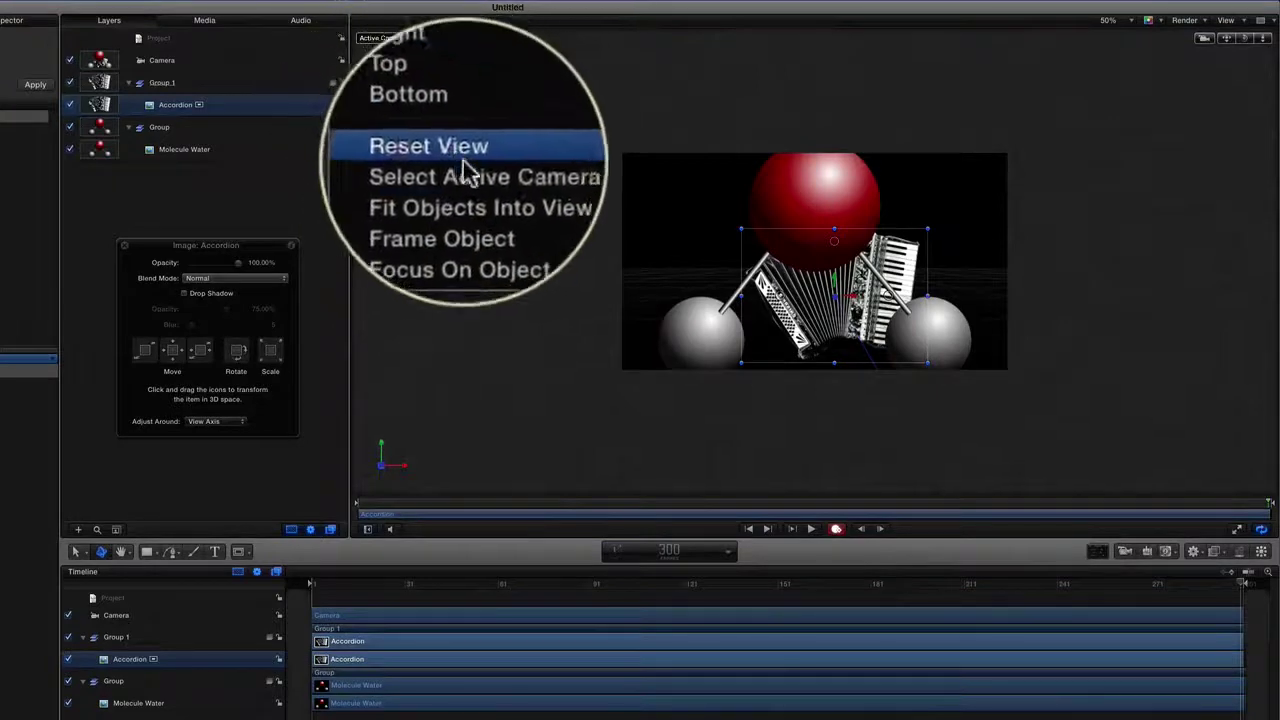
pyautogui.click(476, 194)
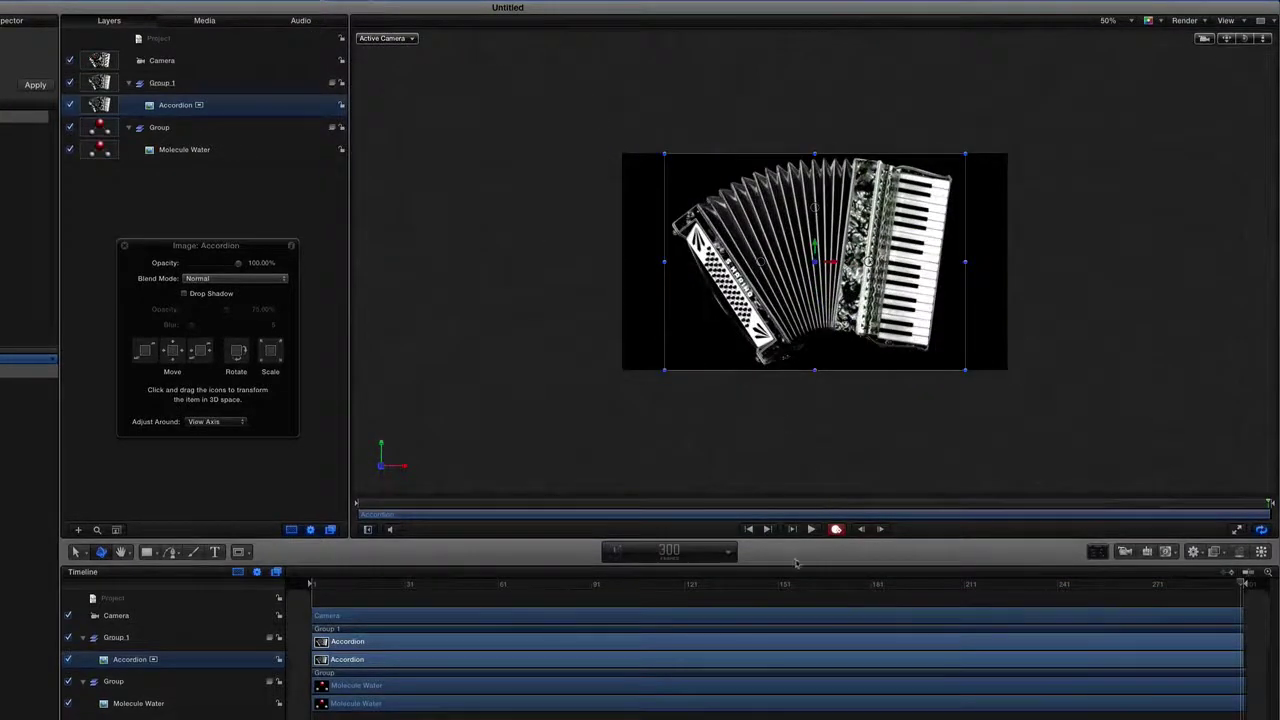
pyautogui.click(836, 529)
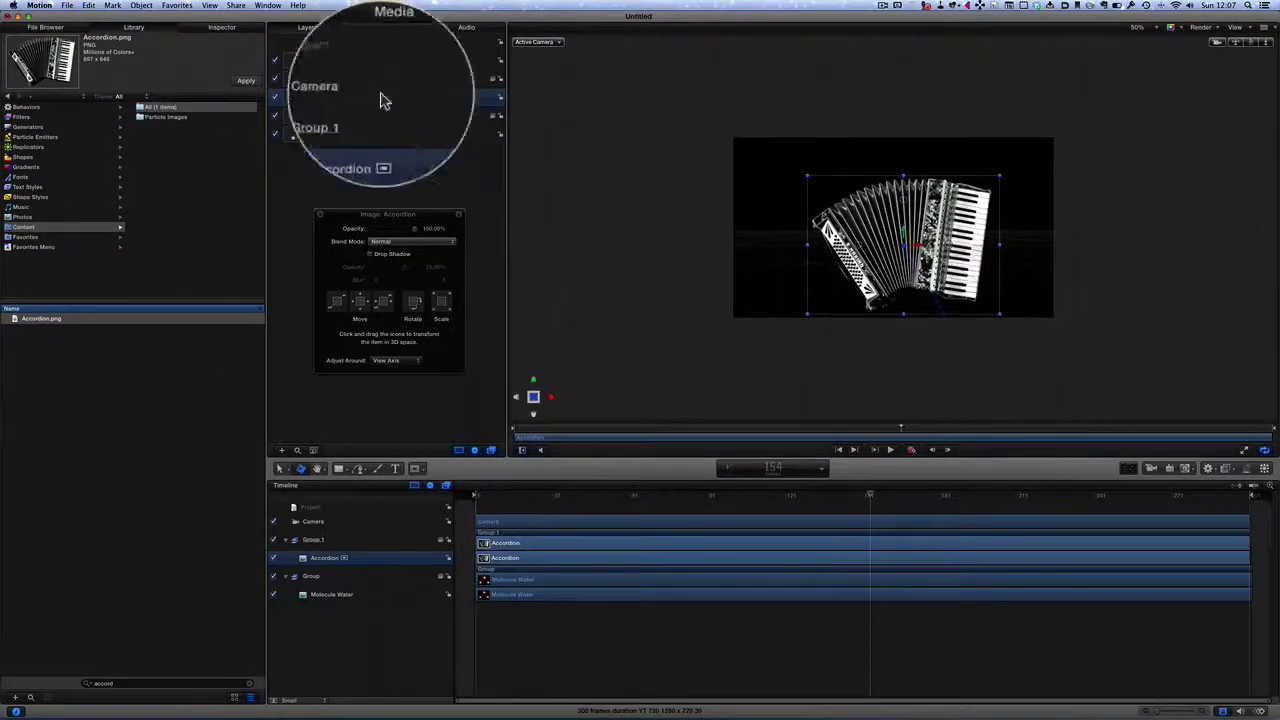
# Step: Select the Camera layer and view the scene from the Right side
pyautogui.click(380, 62)
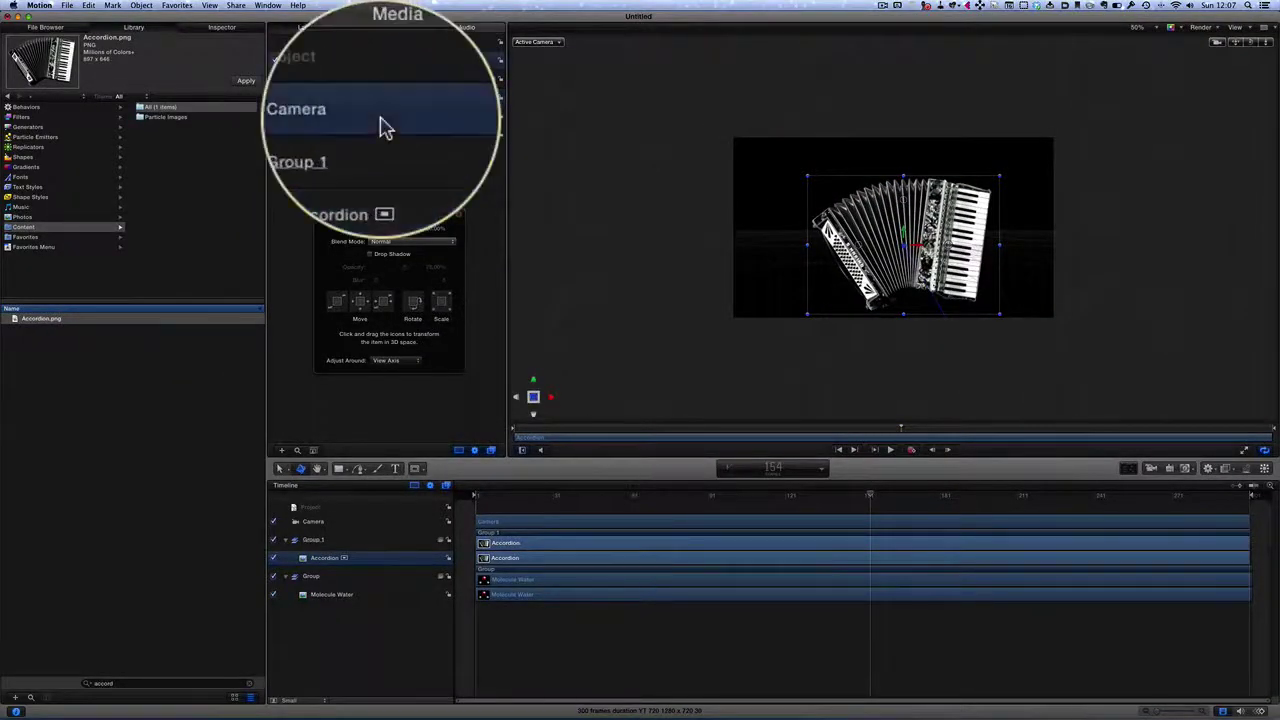
pyautogui.click(550, 398)
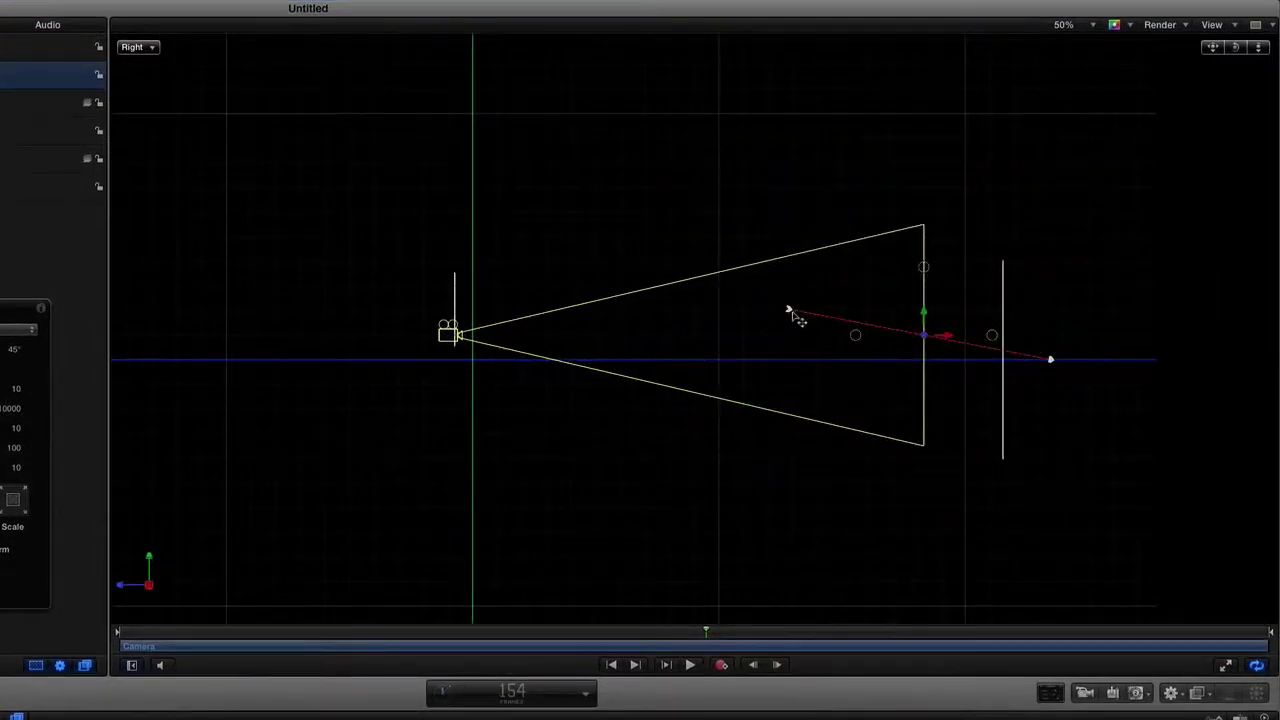
# Step: Drag the camera far back along its Z axis, behind both images
pyautogui.moveTo(790, 313); pyautogui.dragTo(157, 337)
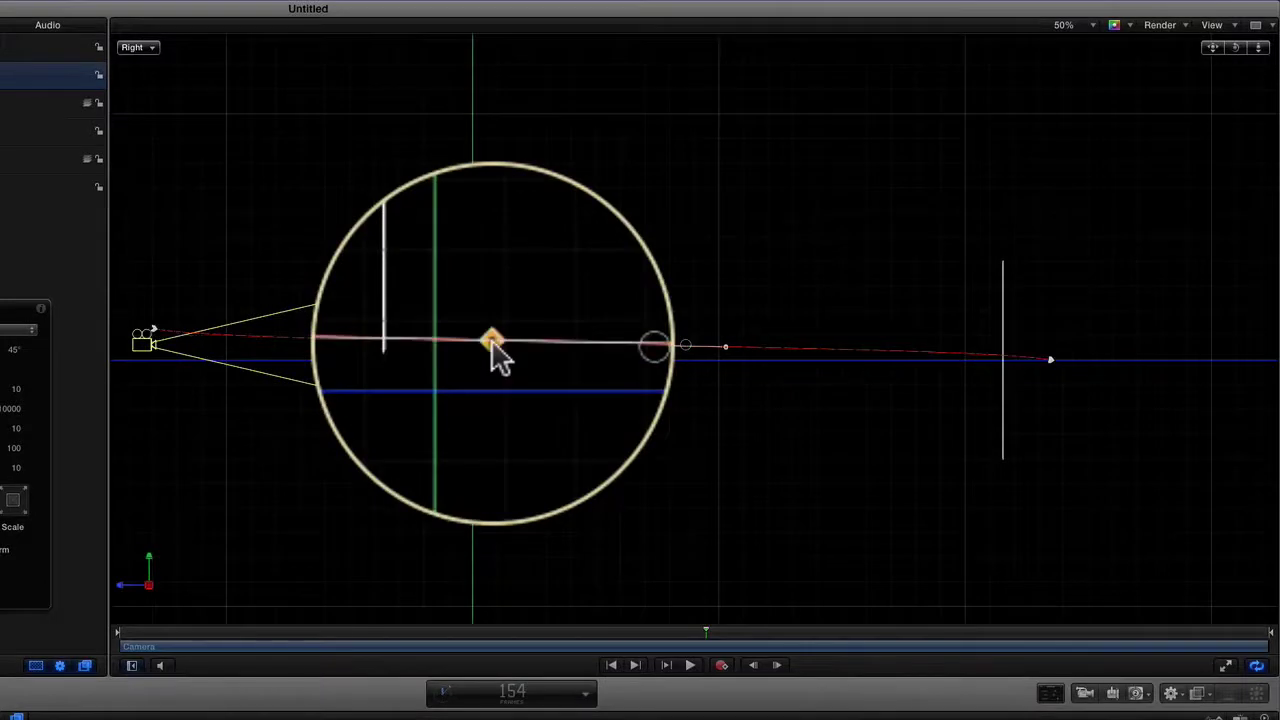
# Step: Raise the camera and adjust the path's Bezier handles so it arcs high, then curves toward the accordion
pyautogui.moveTo(492, 345); pyautogui.dragTo(513, 188)
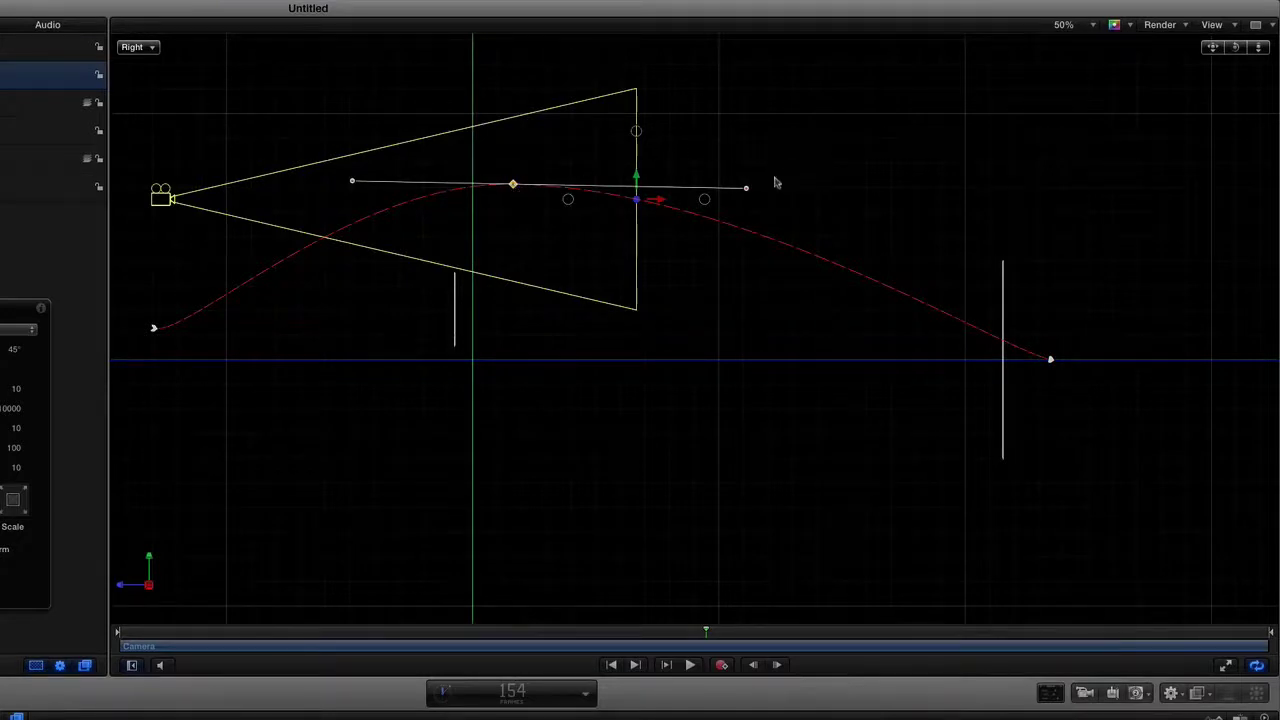
pyautogui.moveTo(747, 191); pyautogui.dragTo(742, 262)
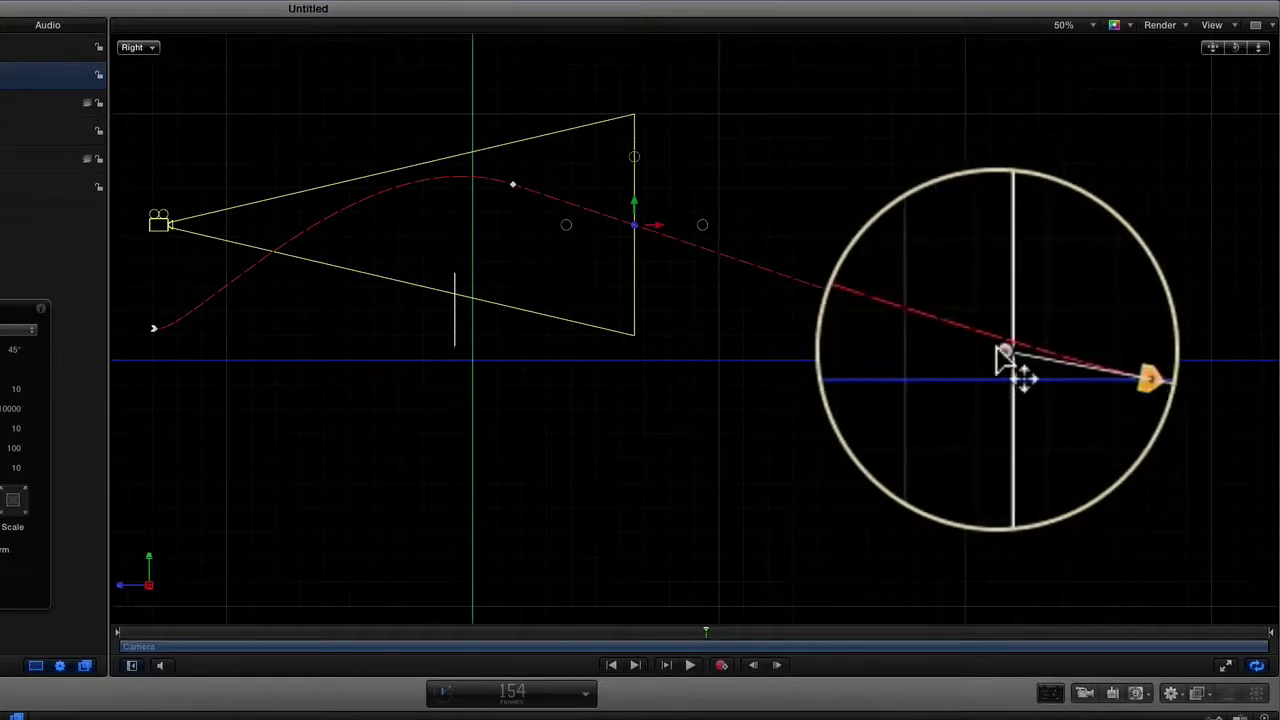
pyautogui.moveTo(1003, 354); pyautogui.dragTo(831, 372)
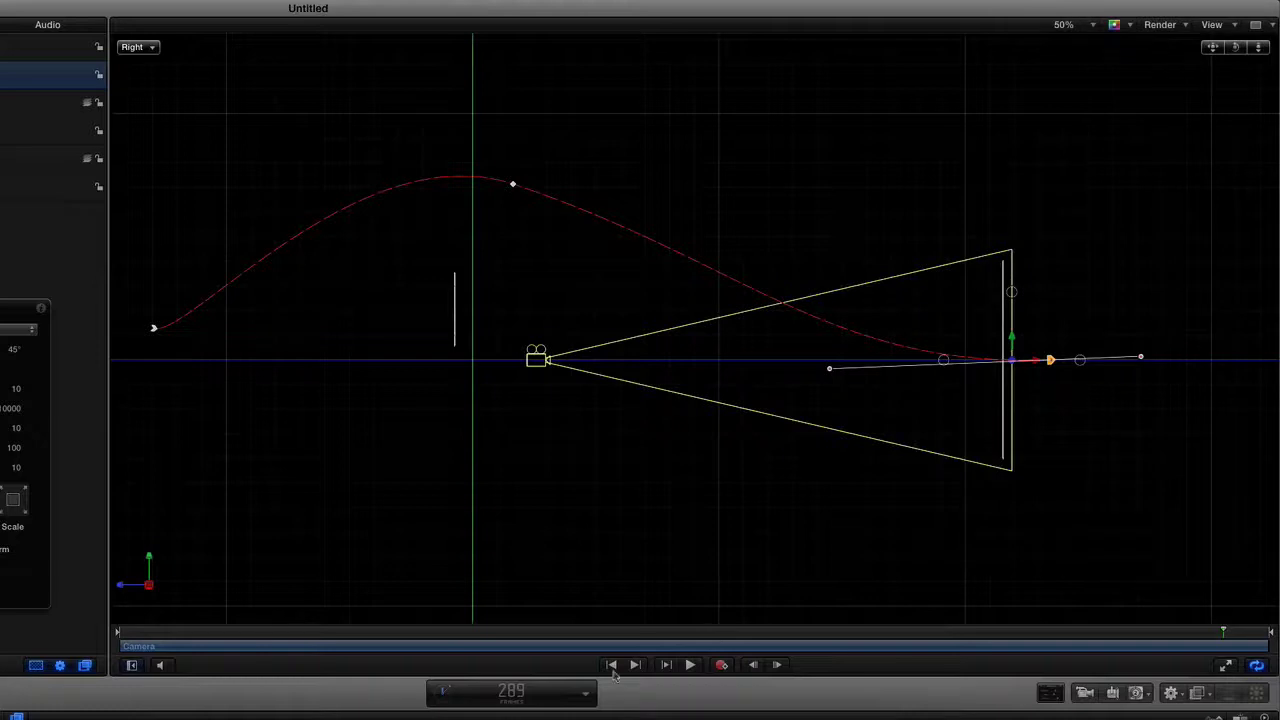
# Step: Switch the canvas from the Right view to the Active Camera view
pyautogui.click(148, 50)
pyautogui.click(175, 172)
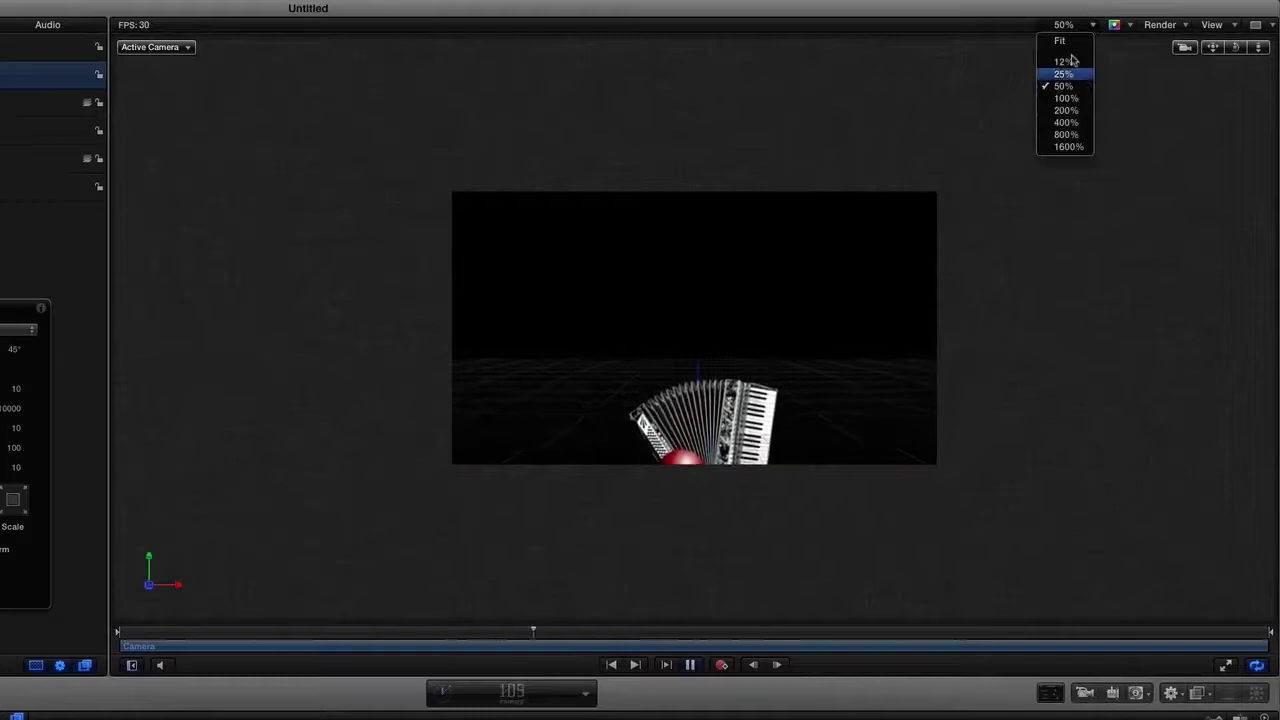
# Step: Set the canvas zoom to Fit so it fills the viewer
pyautogui.click(1062, 41)
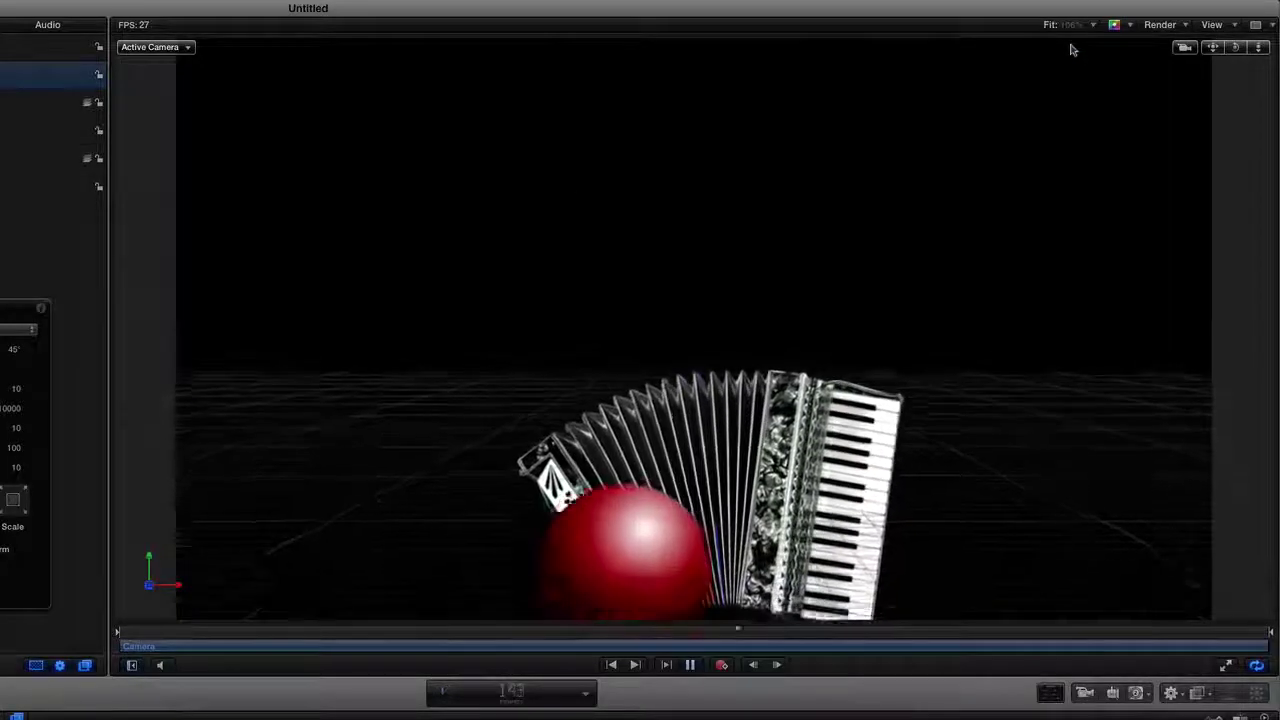